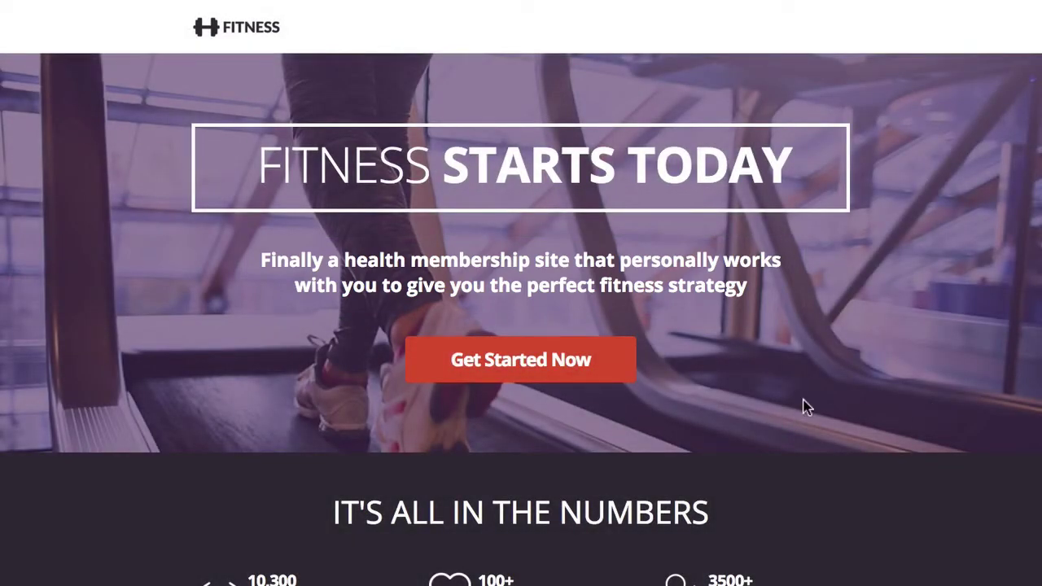
Preview and close the sign-up popup from the hero call to action, then scroll down the page
left_click(562, 368)
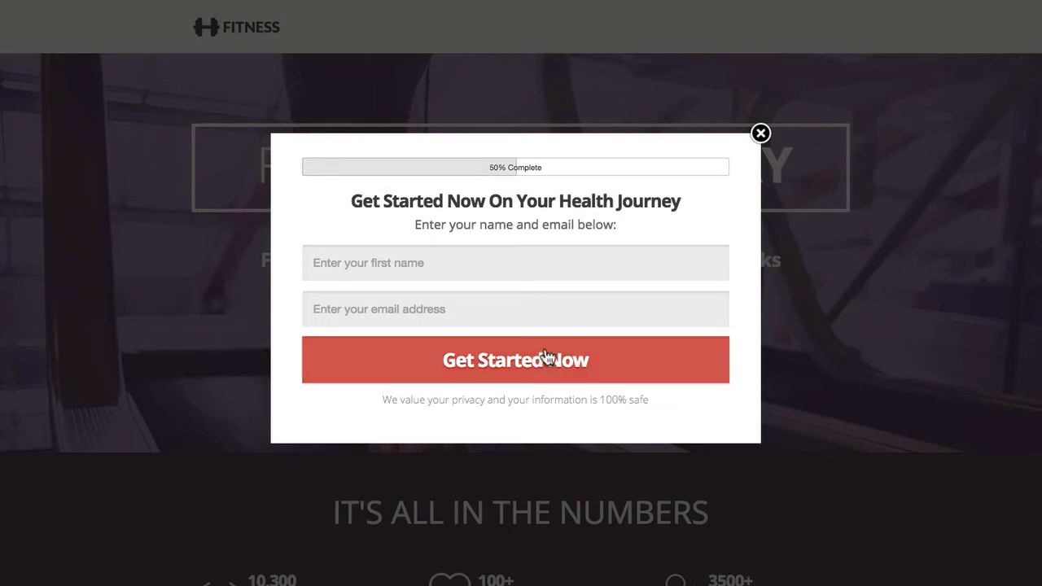
left_click(761, 133)
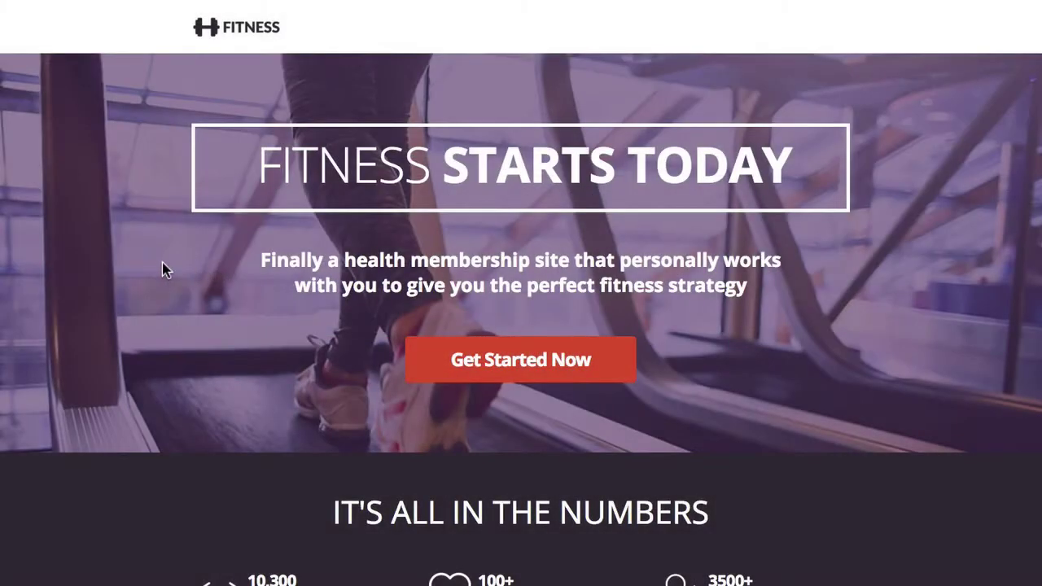
scroll(163, 270, "down", 3)
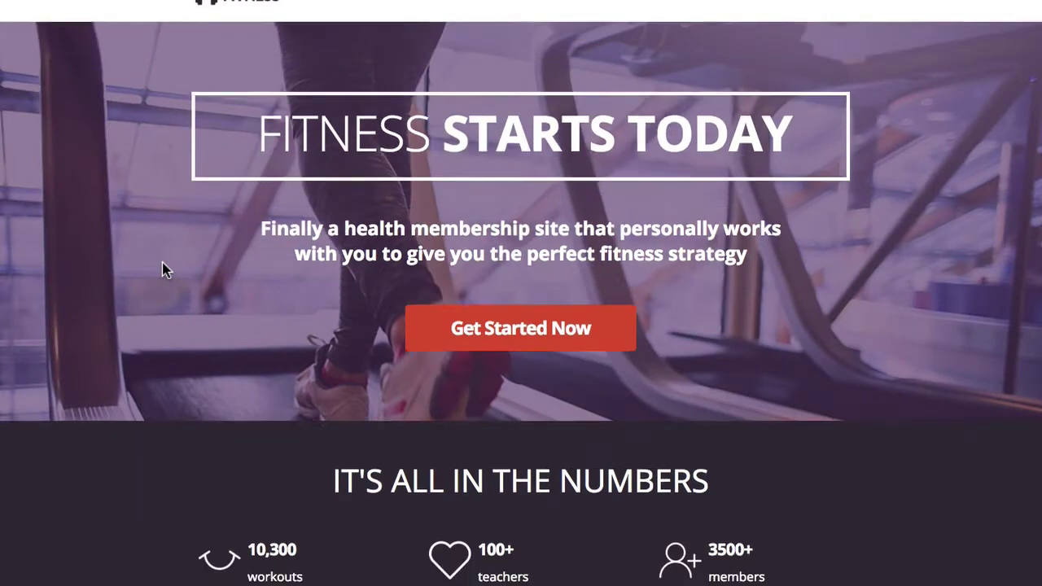
scroll(162, 271, "up", 2)
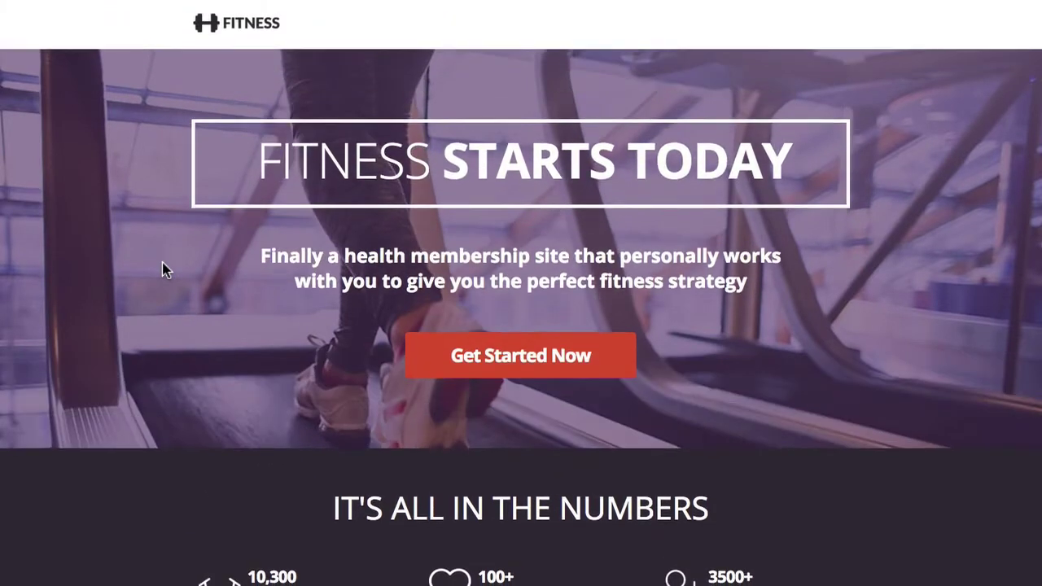
scroll(163, 270, "down", 2)
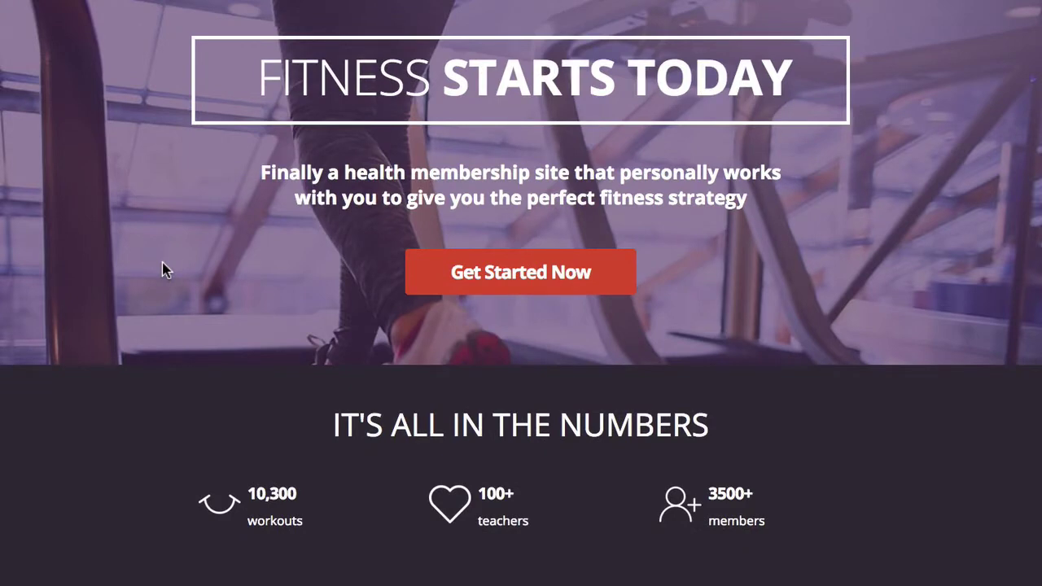
scroll(163, 270, "down", 5)
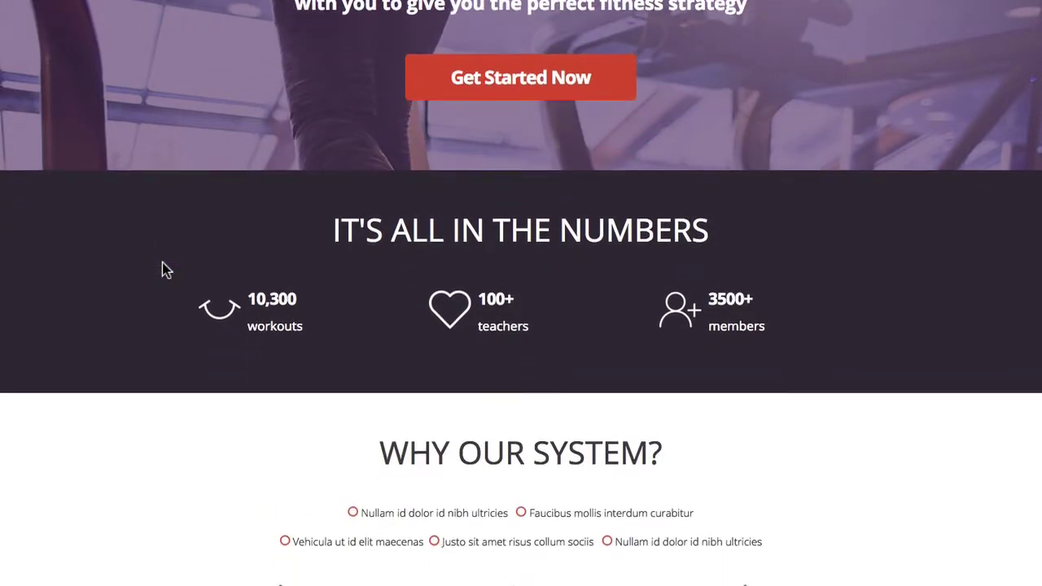
scroll(163, 269, "down", 2)
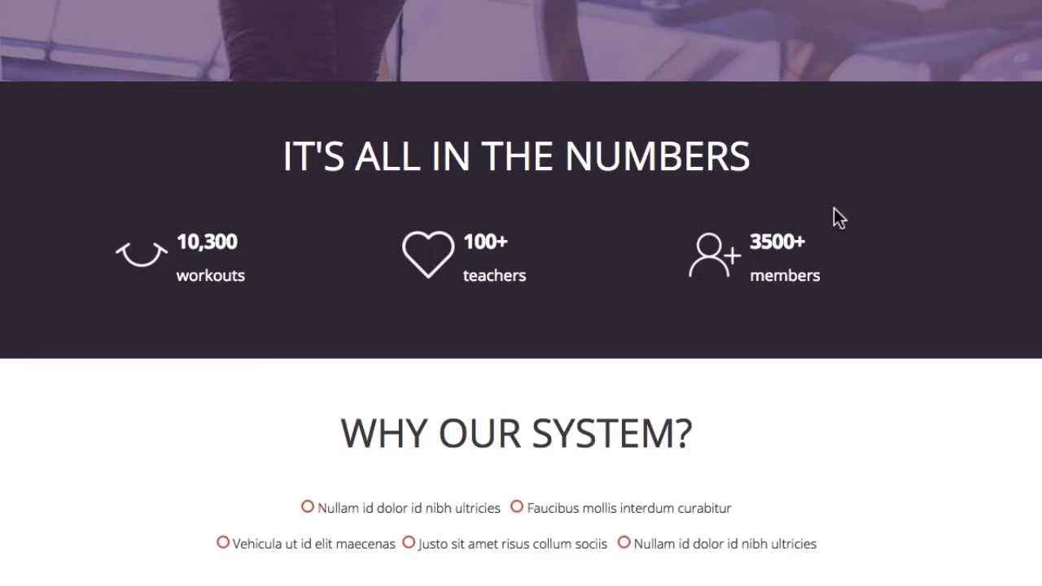
scroll(834, 208, "down", 2)
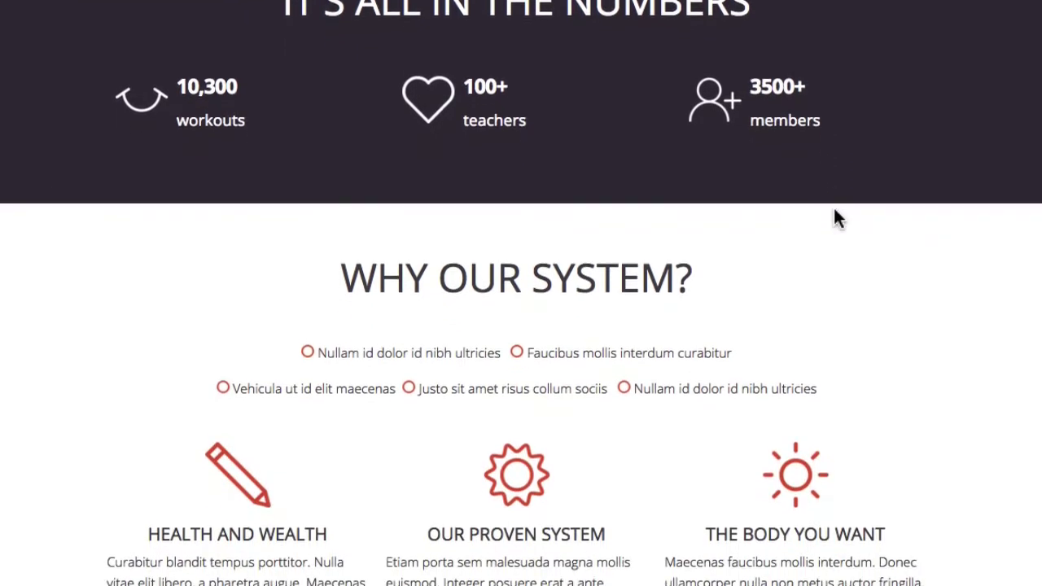
scroll(833, 205, "down", 1)
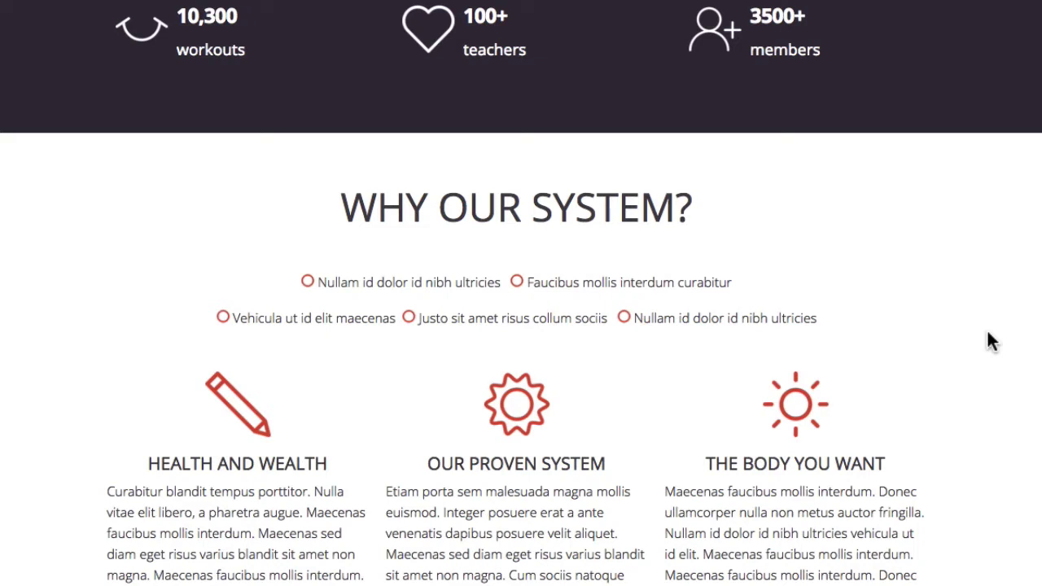
scroll(987, 332, "down", 3)
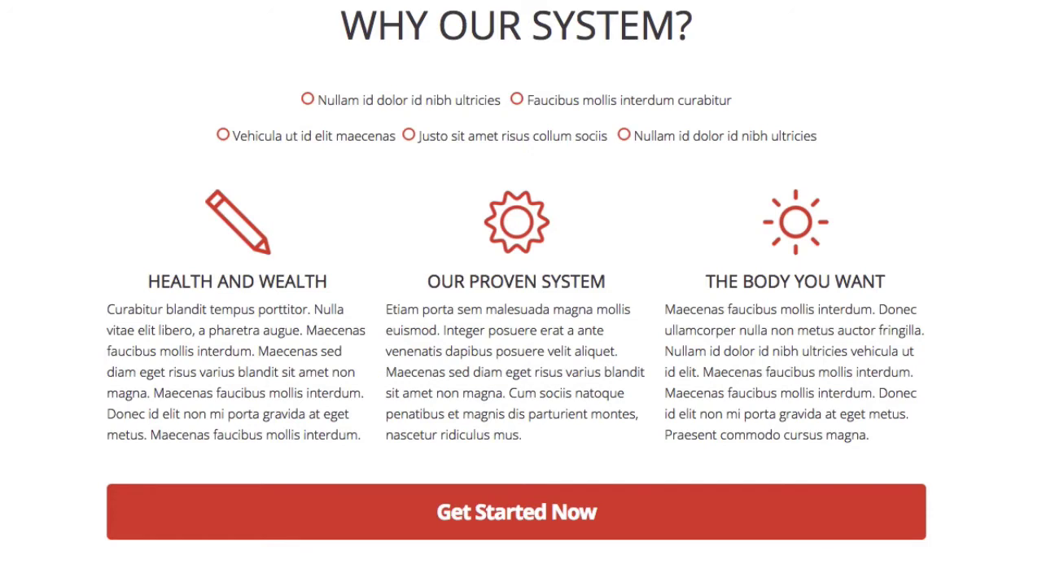
scroll(517, 293, "down", 2)
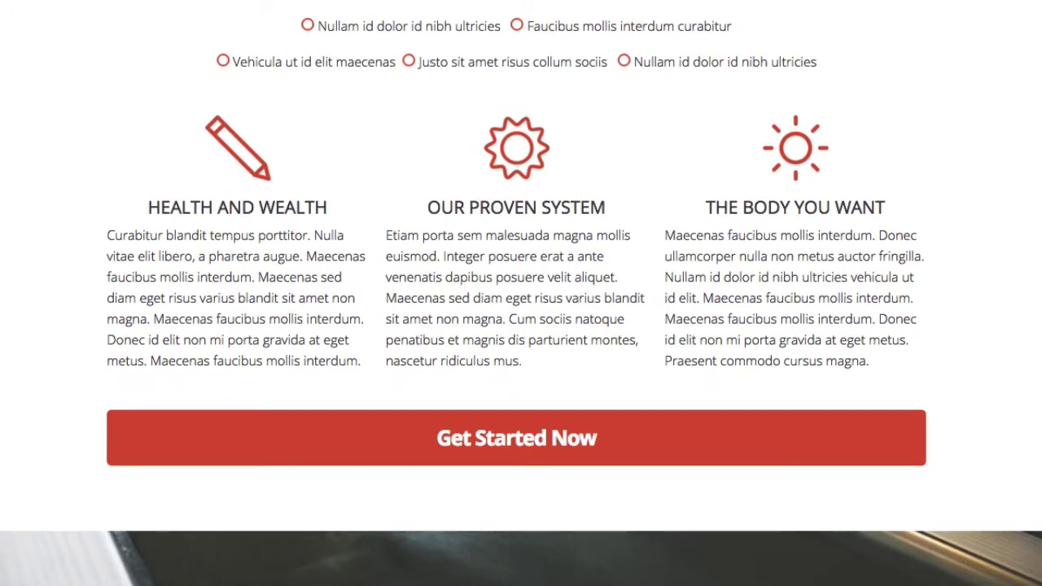
scroll(520, 293, "down", 4)
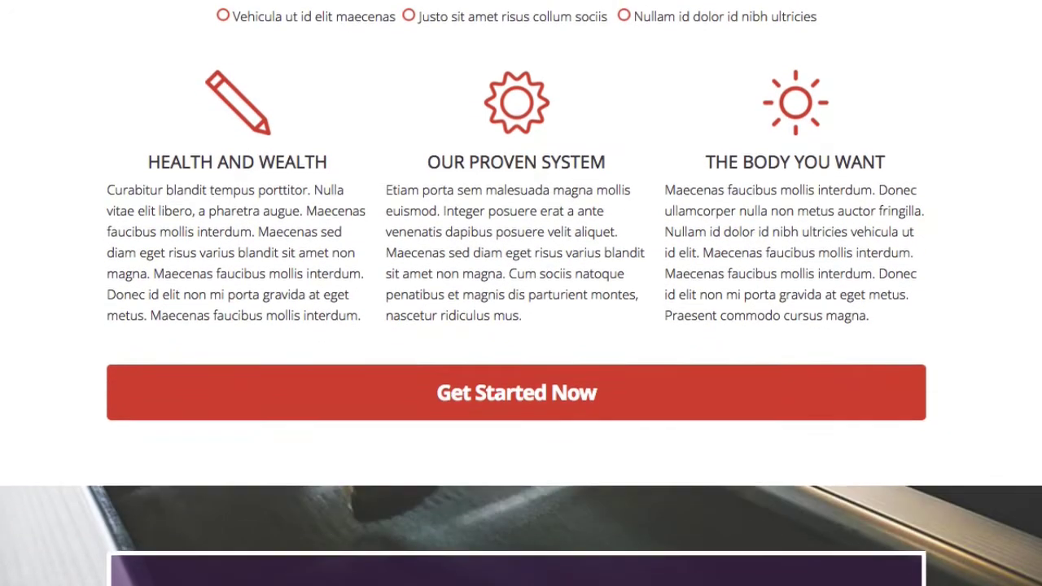
scroll(521, 293, "down", 1)
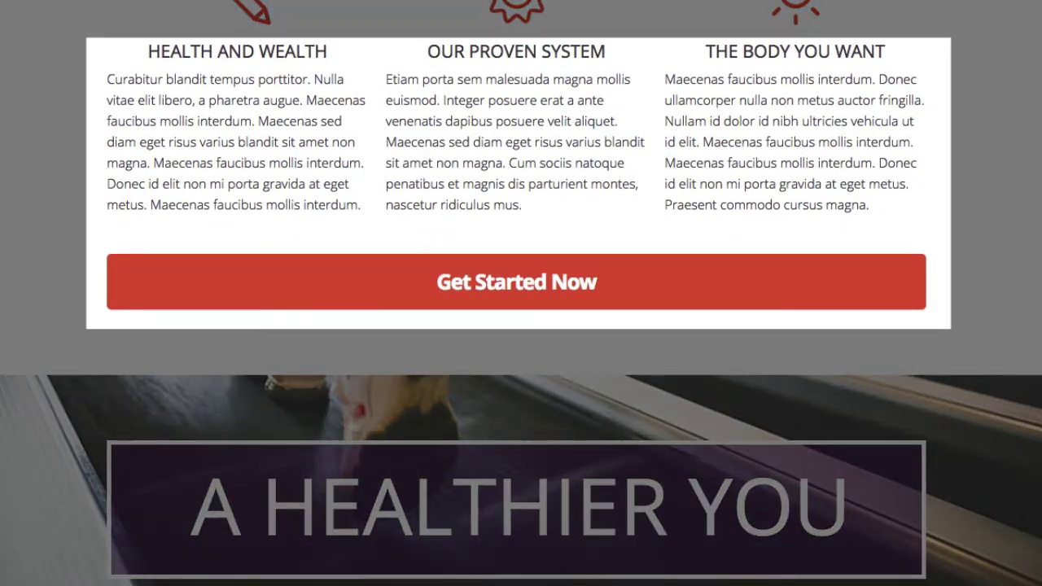
Preview and close the sign-up popup from the features section, then continue to the page bottom
left_click(903, 293)
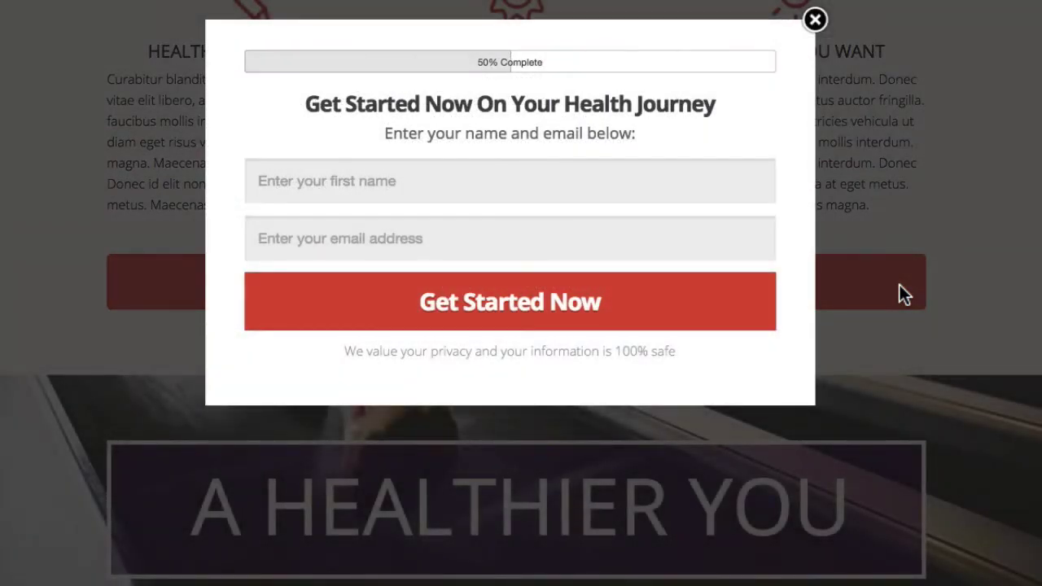
left_click(814, 21)
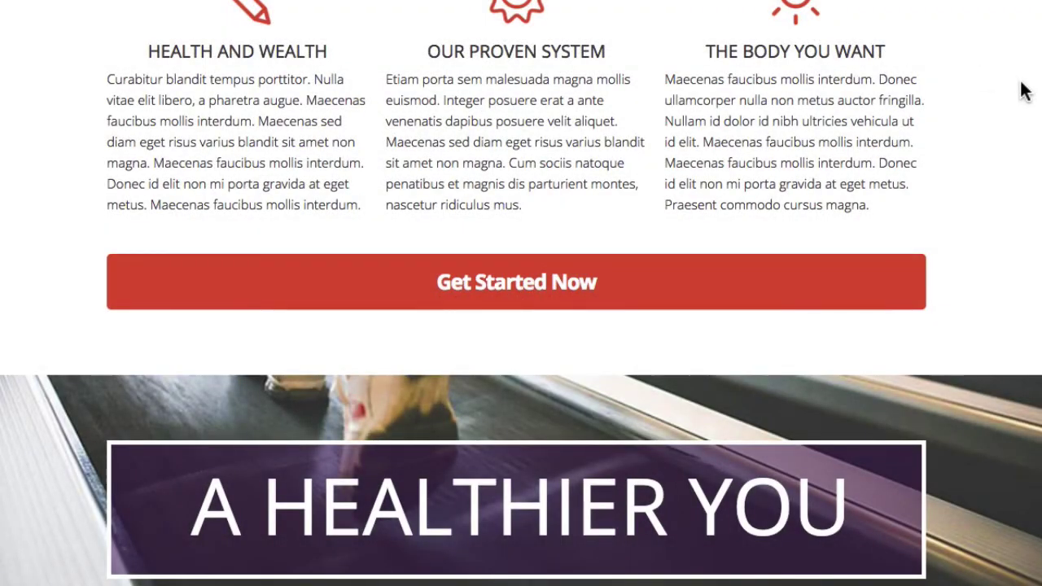
scroll(1024, 91, "down", 1)
scroll(1024, 91, "down", 3)
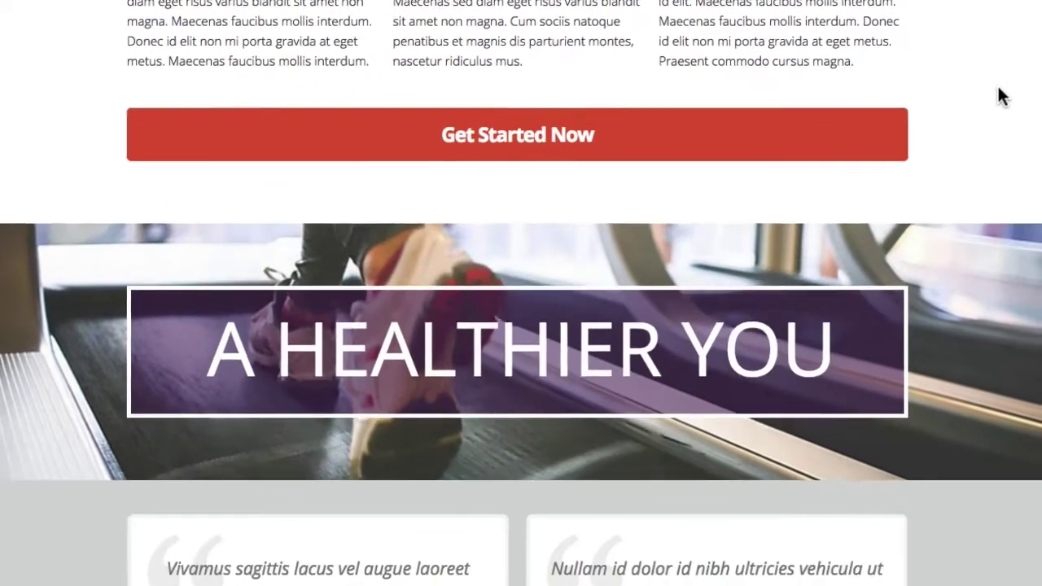
scroll(989, 97, "down", 2)
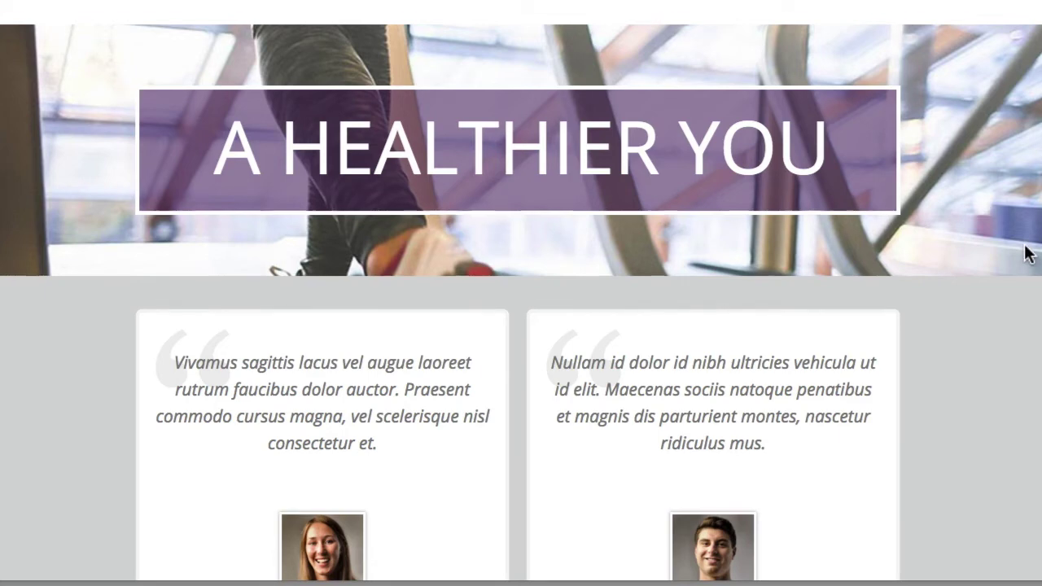
scroll(1024, 254, "down", 3)
scroll(1024, 254, "down", 2)
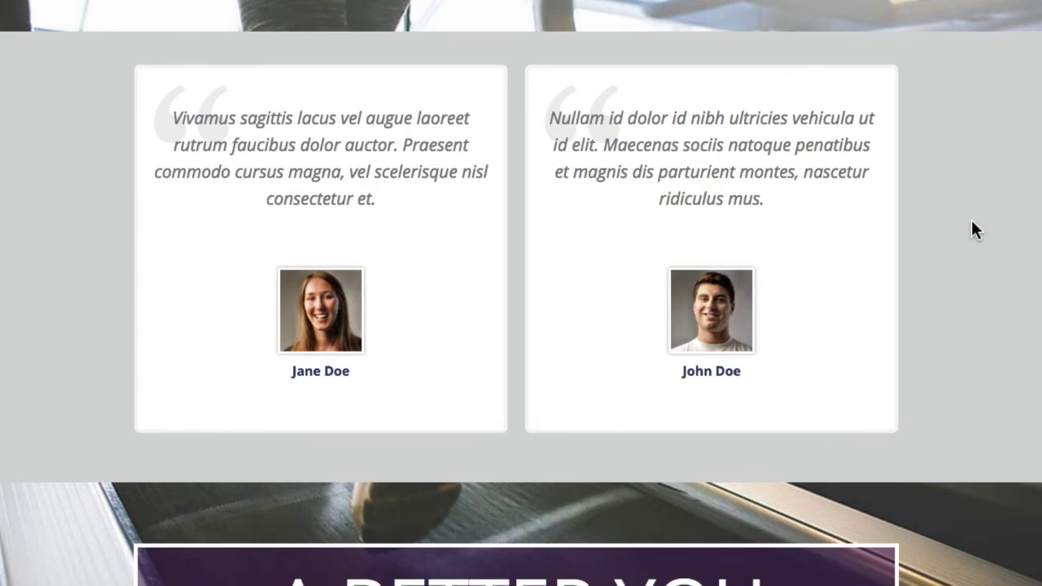
scroll(971, 221, "down", 3)
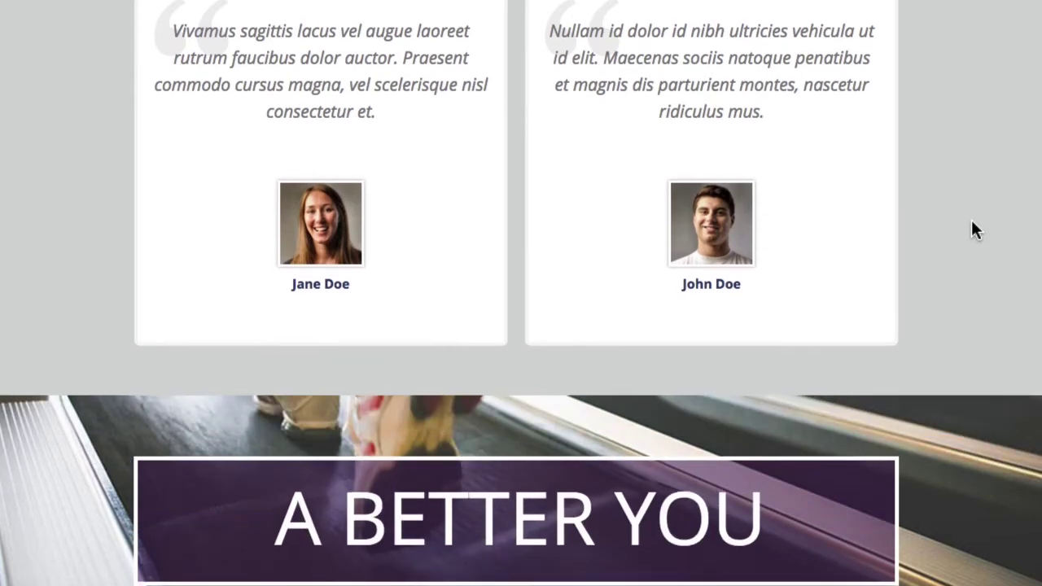
scroll(971, 230, "down", 3)
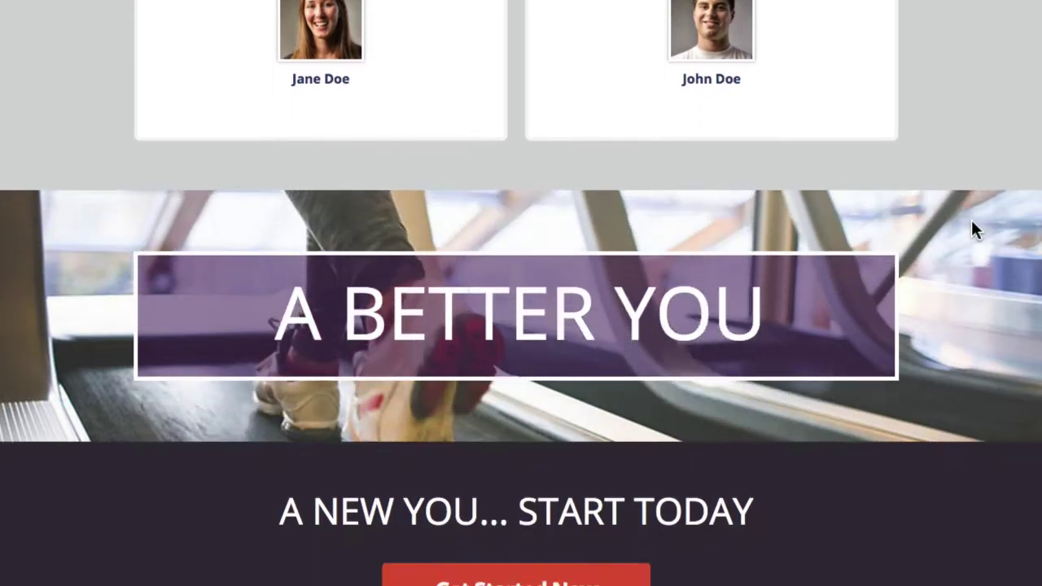
scroll(971, 219, "down", 1)
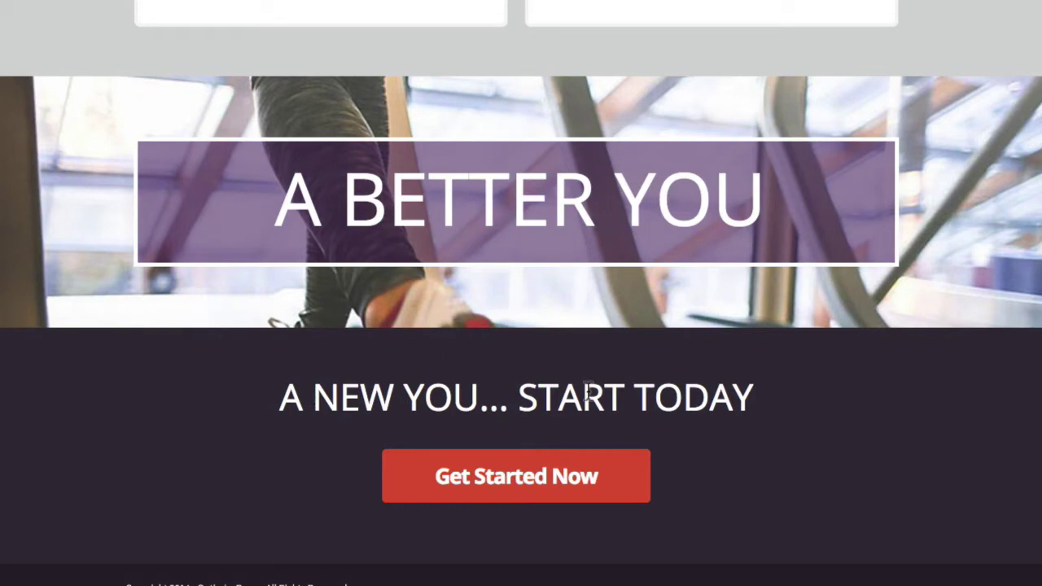
Test the final call-to-action popup, then open the Fitness Starts Today hero row's settings
left_click(526, 488)
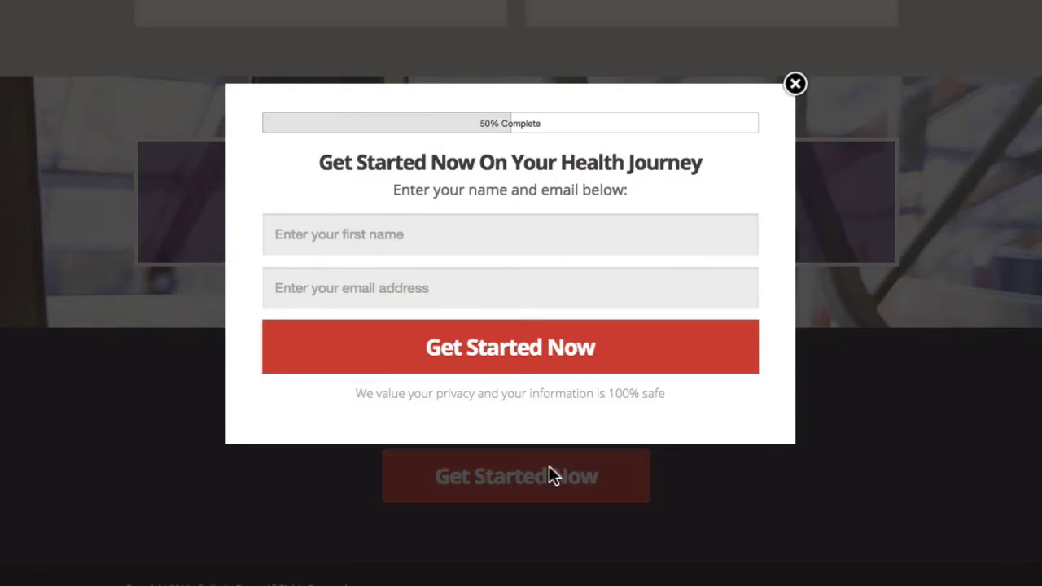
left_click(795, 85)
scroll(927, 362, "up", 15)
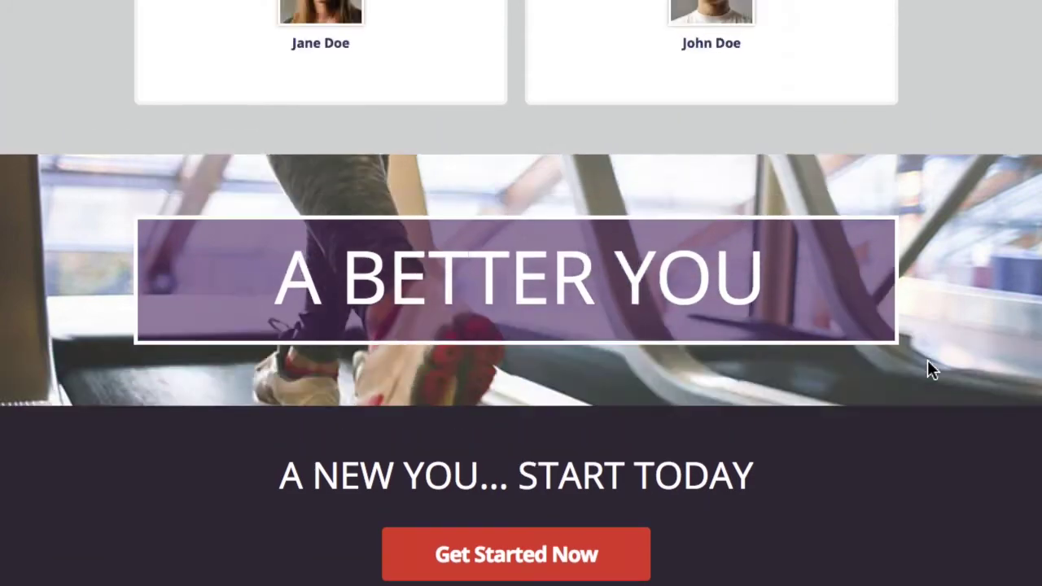
scroll(930, 367, "up", 7)
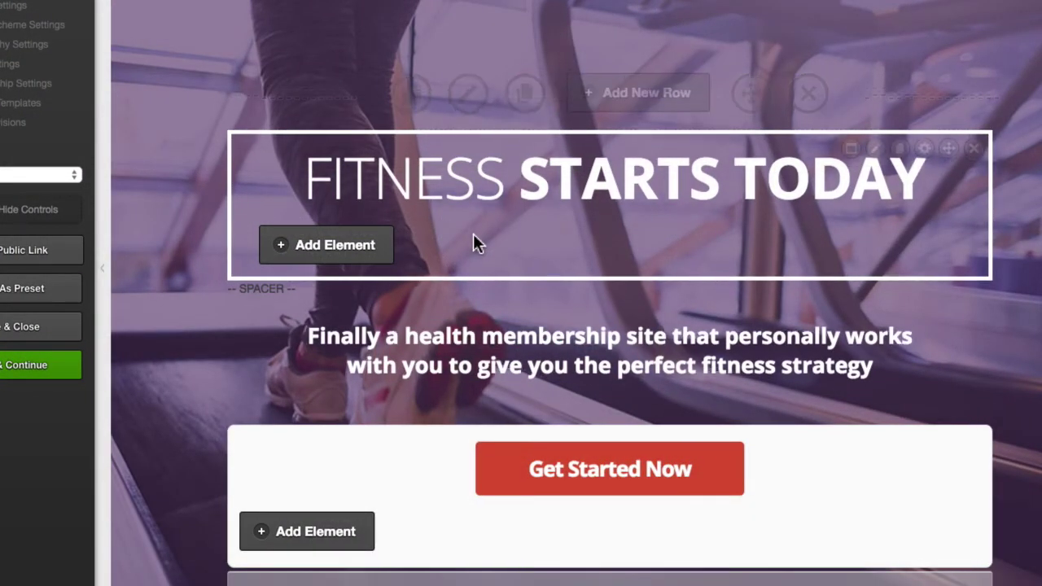
left_click(470, 88)
scroll(463, 144, "down", 2)
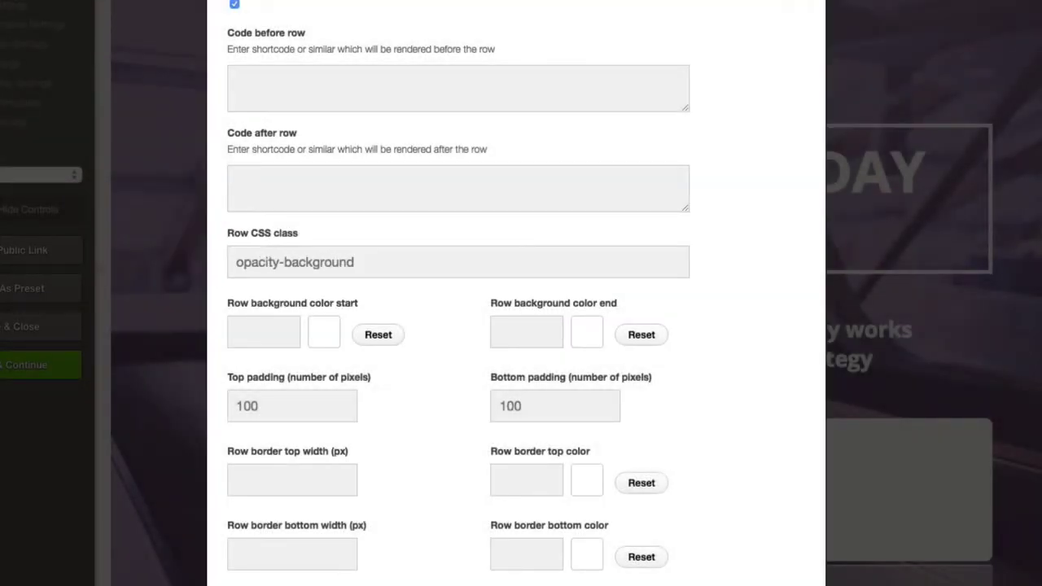
Close the hero row settings, keeping opacity-background, and open the headline box's style options
key("Escape")
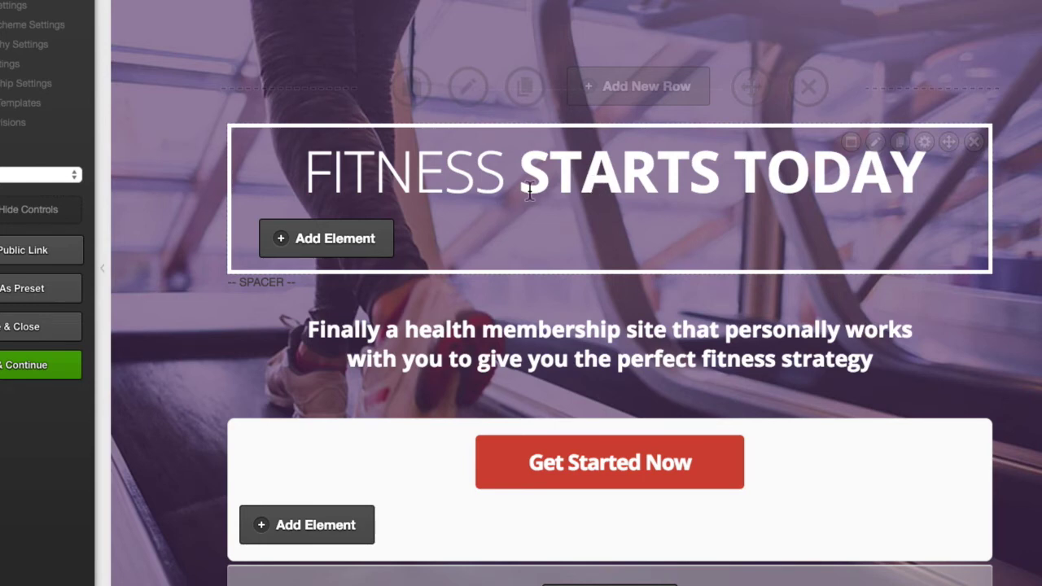
left_click(851, 144)
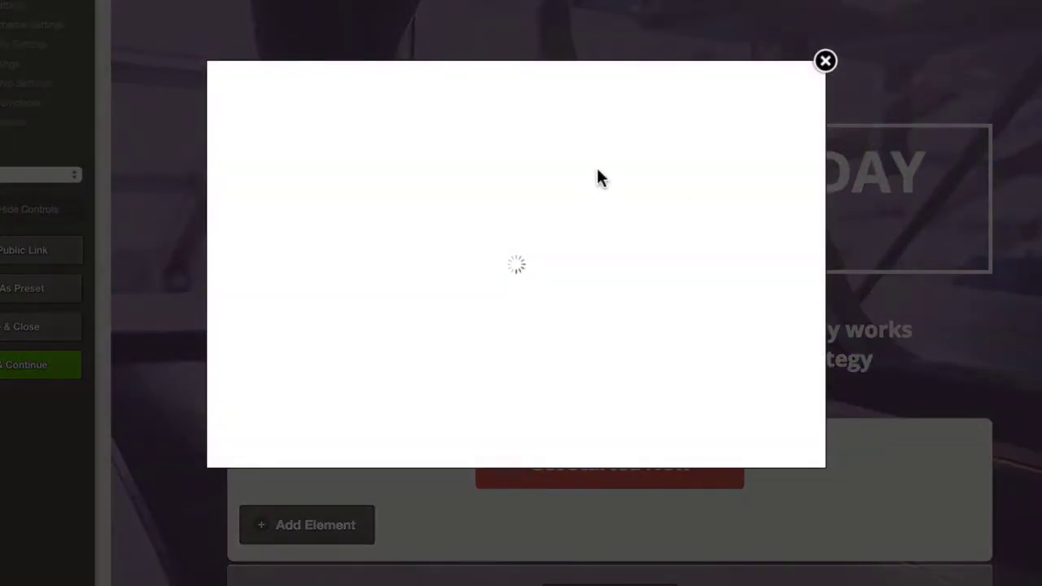
Dismiss the box style picker unchanged and save the headline element with class white-border
left_click(247, 102)
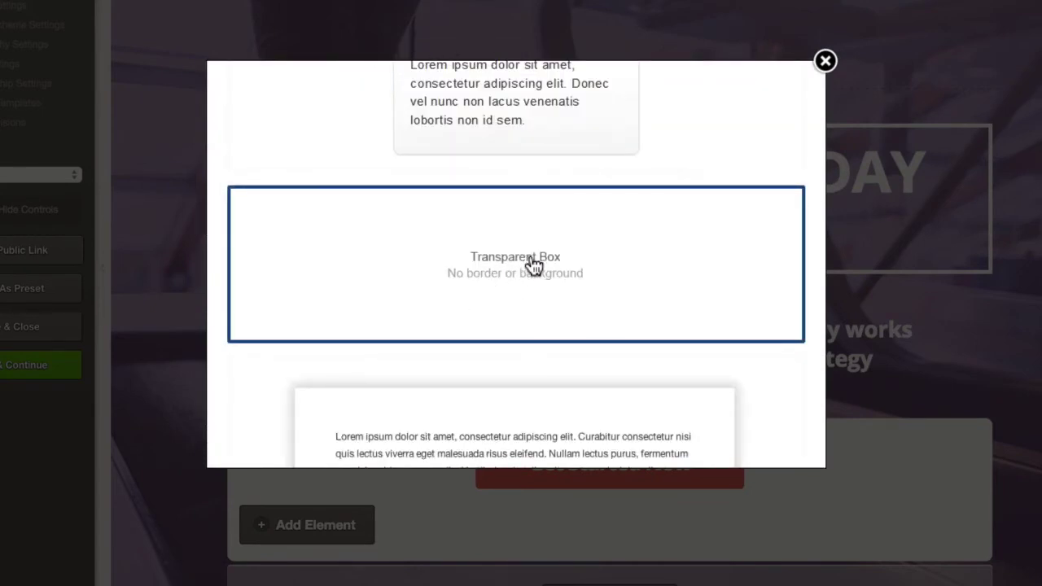
left_click(826, 61)
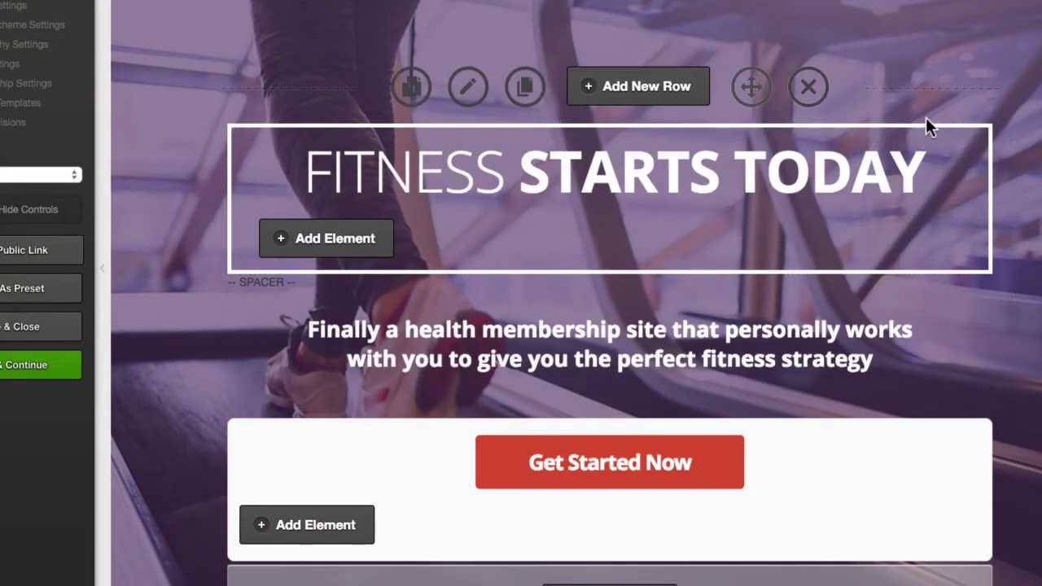
left_click(923, 140)
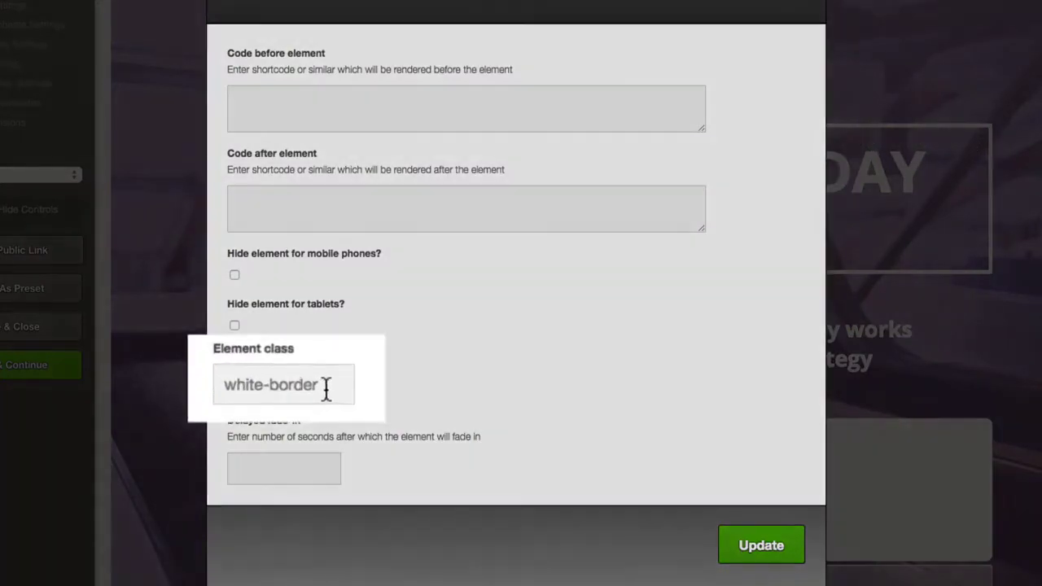
triple_click(319, 383)
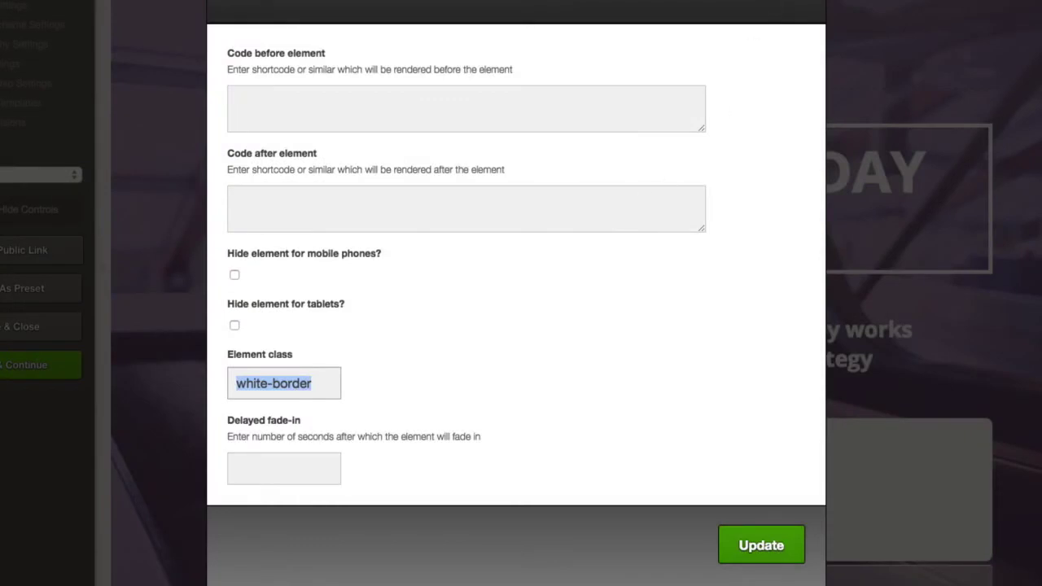
left_click(761, 546)
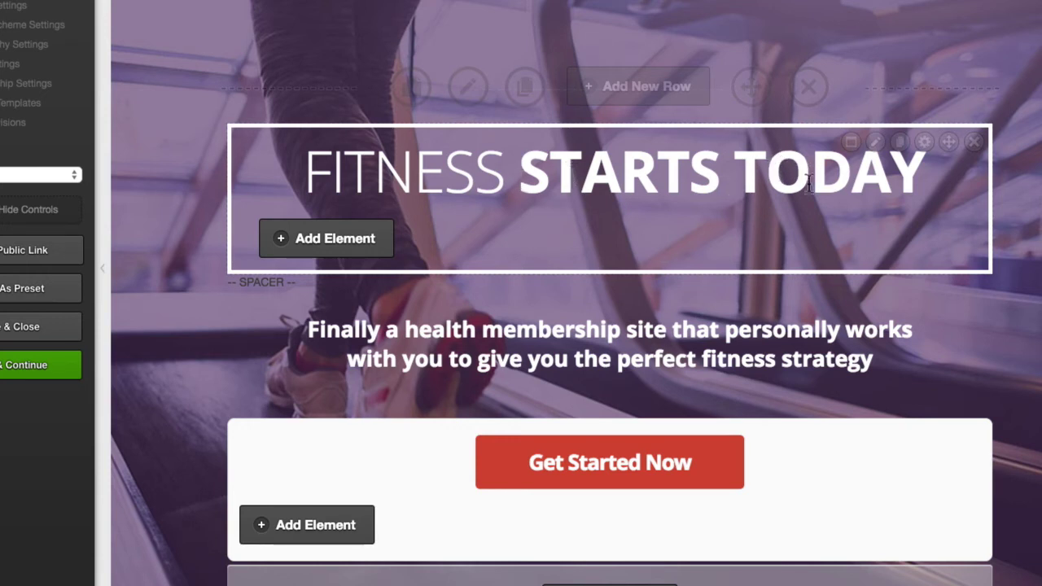
Scroll to the testimonials, open the left testimonial card's quote and photo editor, then close it
scroll(900, 224, "down", 2)
scroll(897, 222, "down", 10)
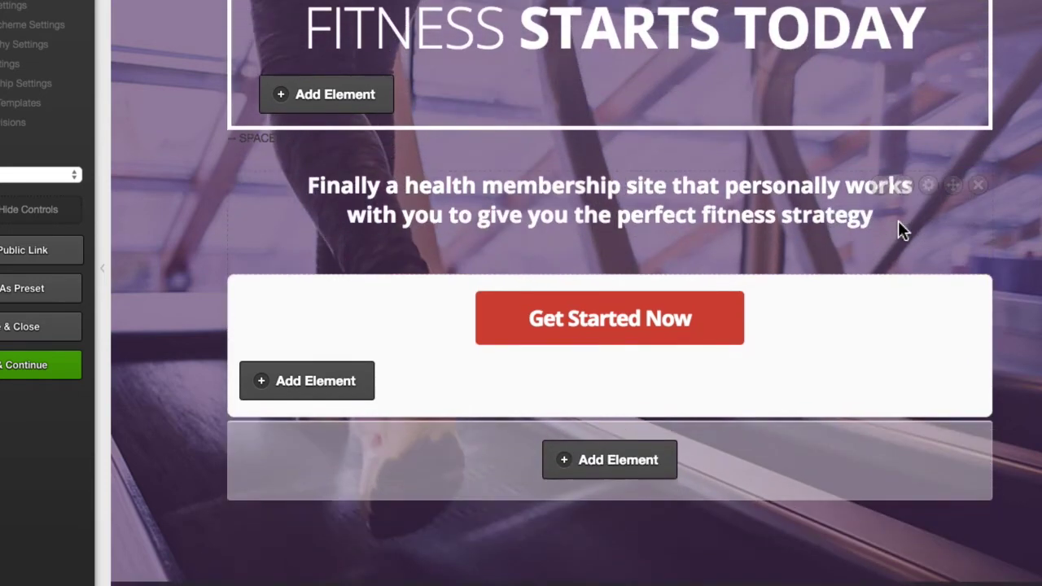
scroll(897, 221, "down", 16)
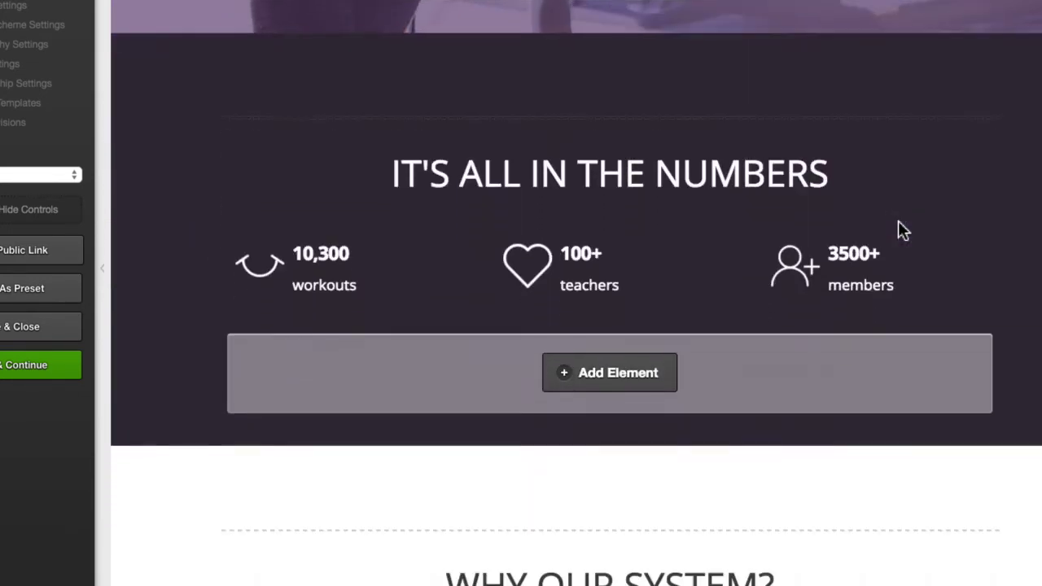
scroll(898, 222, "down", 17)
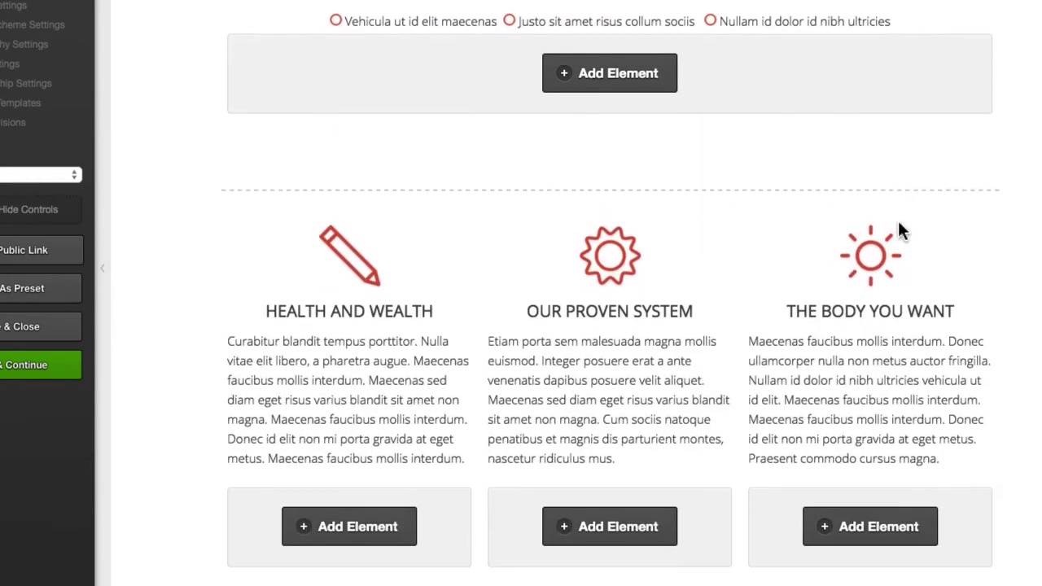
scroll(899, 224, "down", 12)
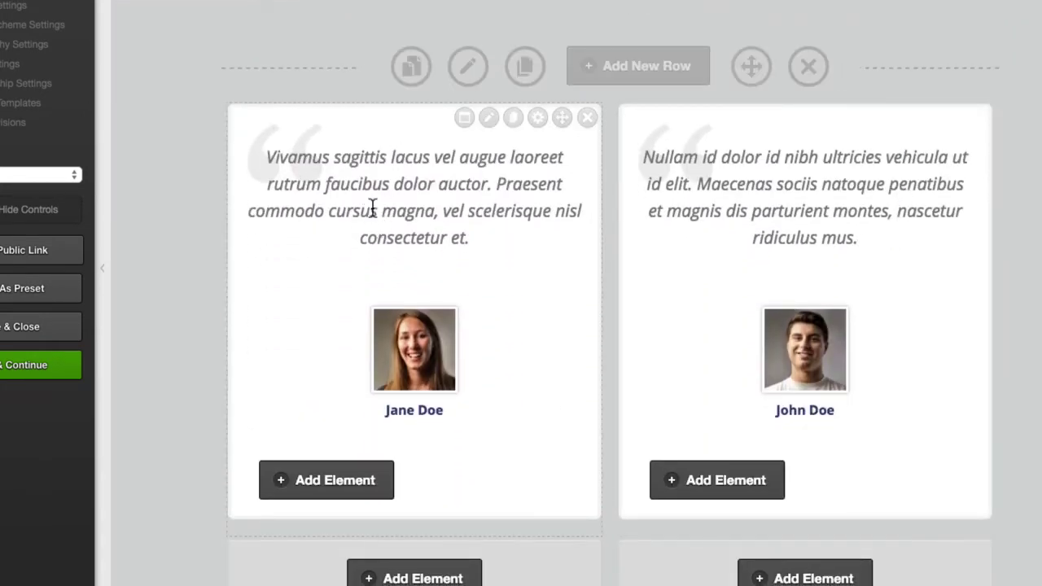
left_click(488, 117)
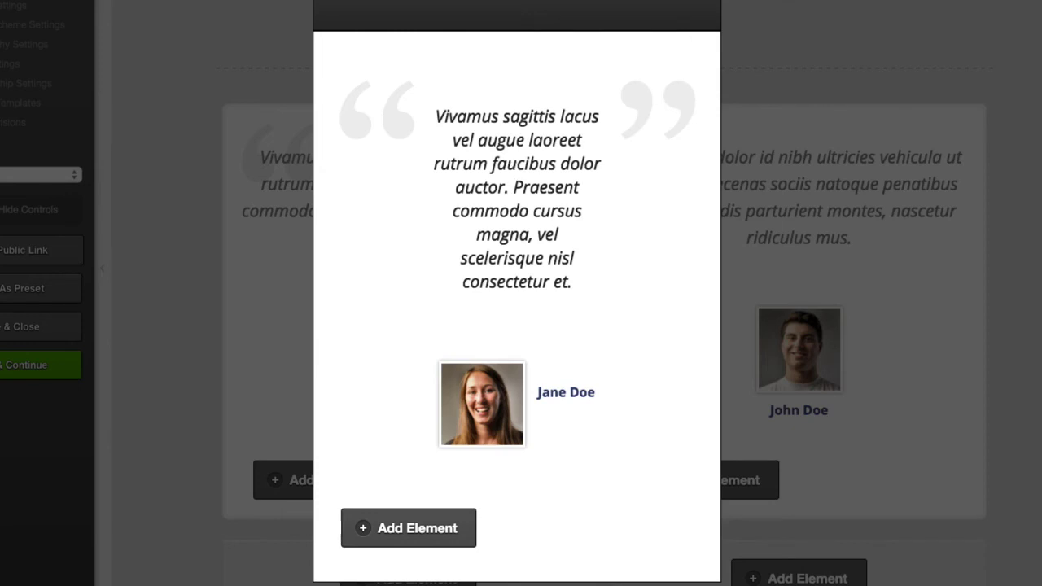
key("Escape")
Save the A BETTER YOU heading box with element class white-border-opacity
scroll(521, 122, "down", 5)
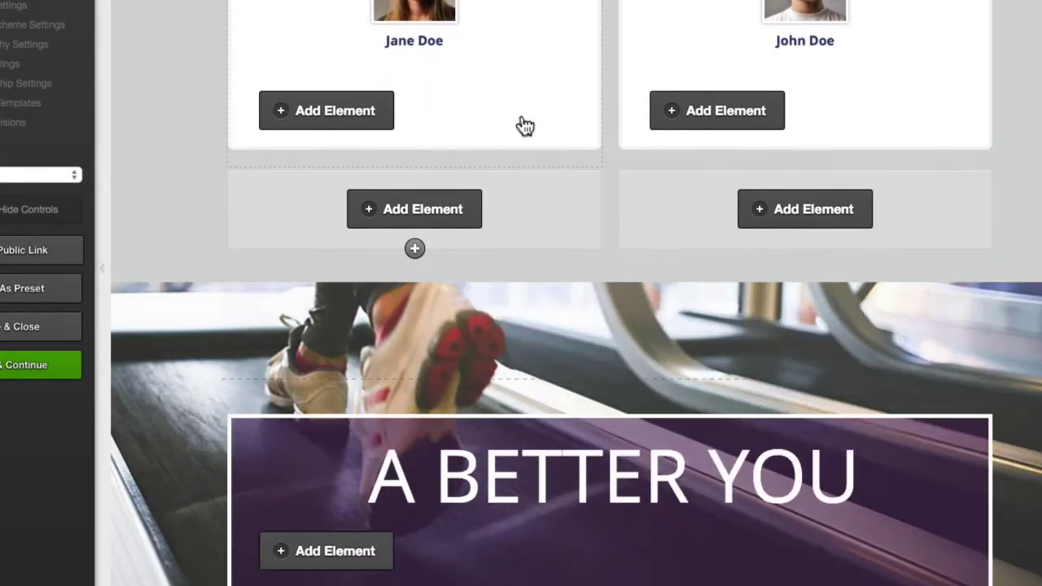
scroll(525, 125, "down", 3)
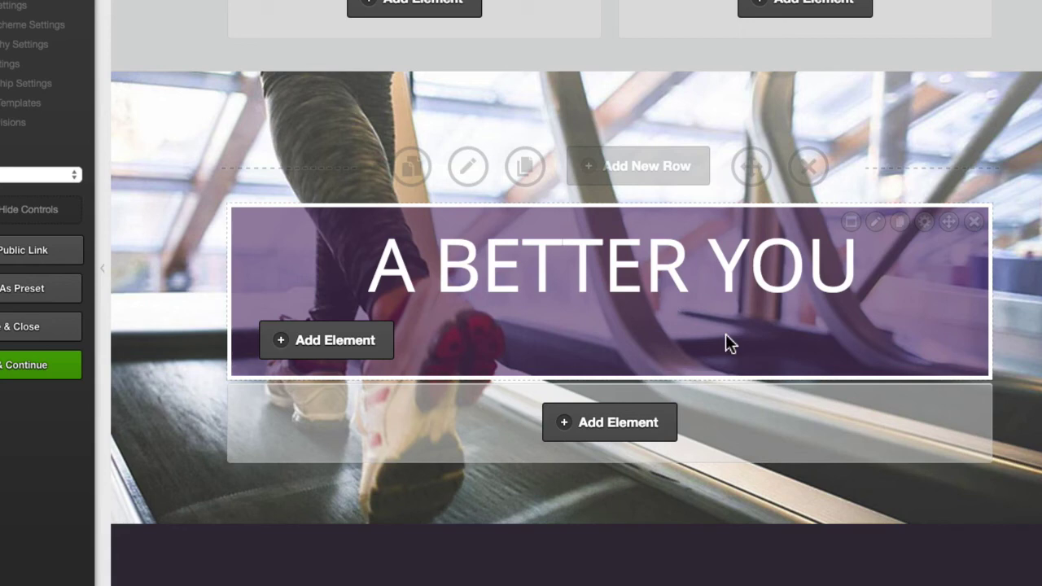
left_click(924, 222)
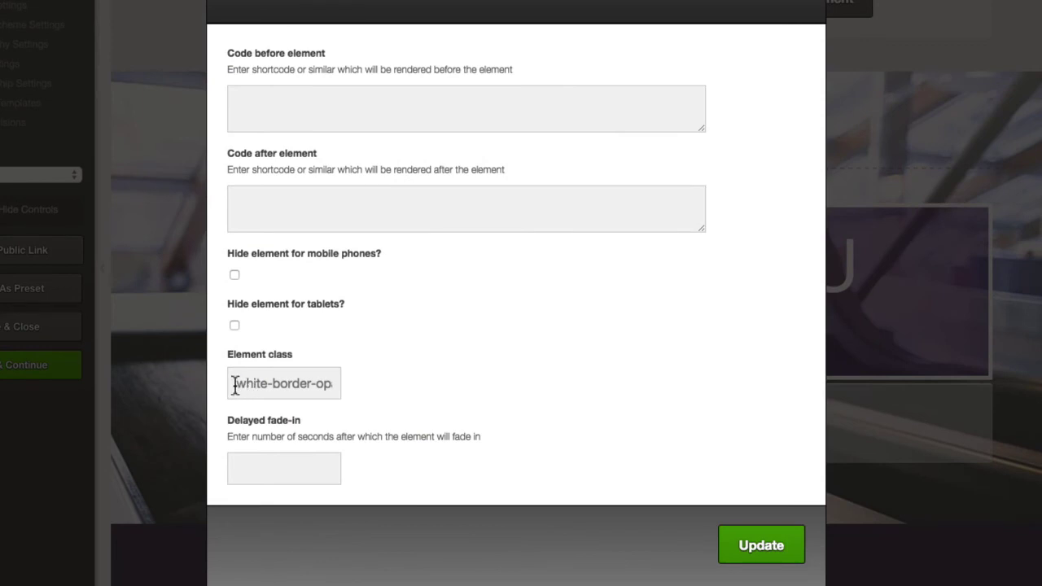
left_click_drag(234, 383, 334, 384)
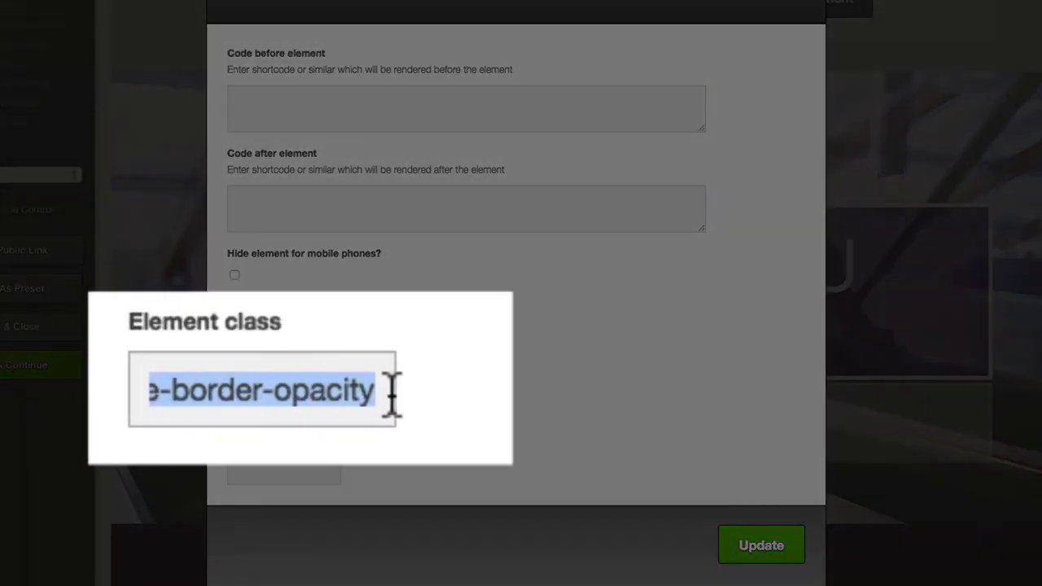
left_click(492, 403)
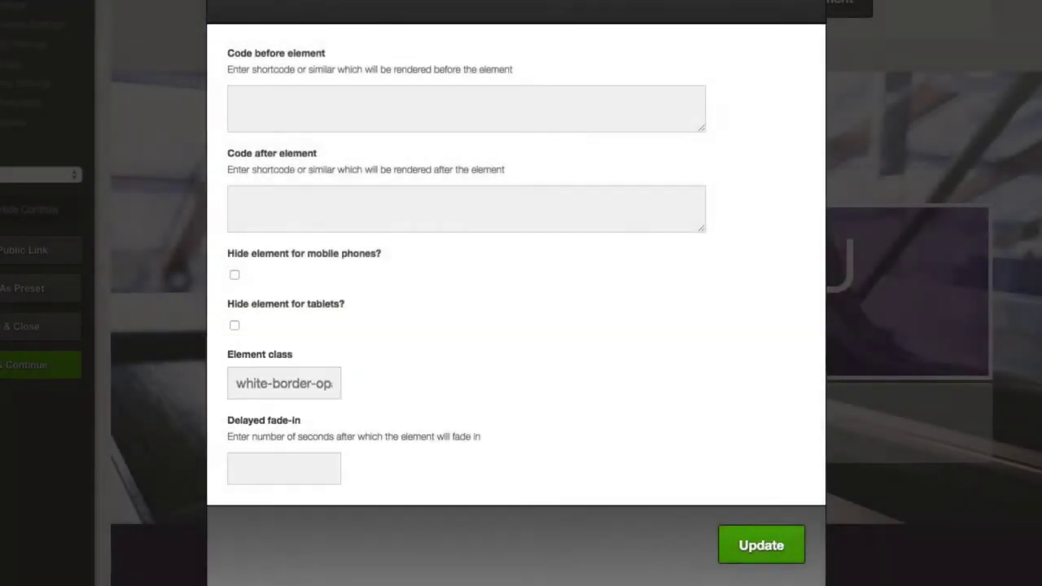
left_click(761, 545)
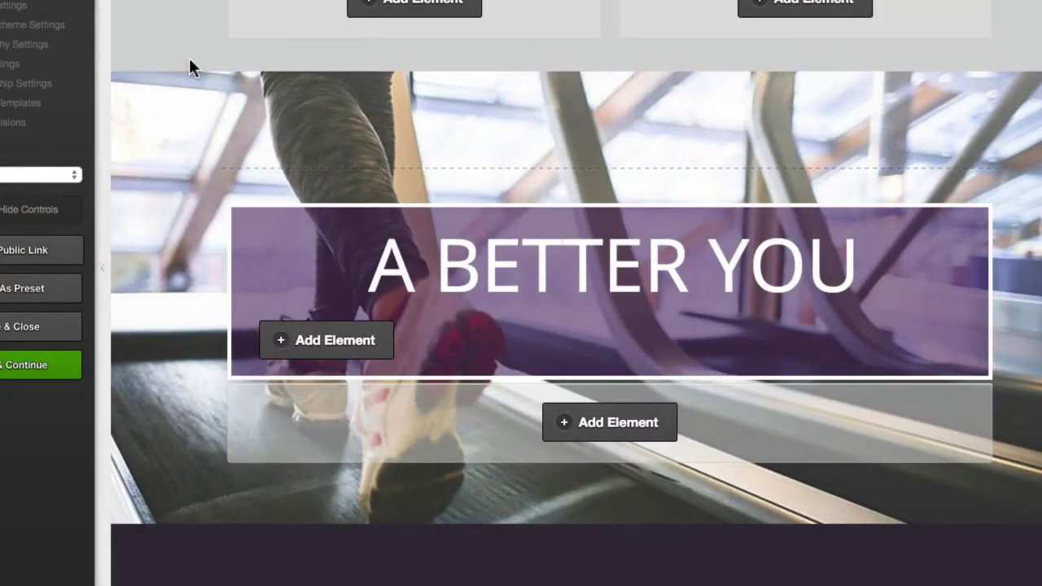
mouse_move(209, 138)
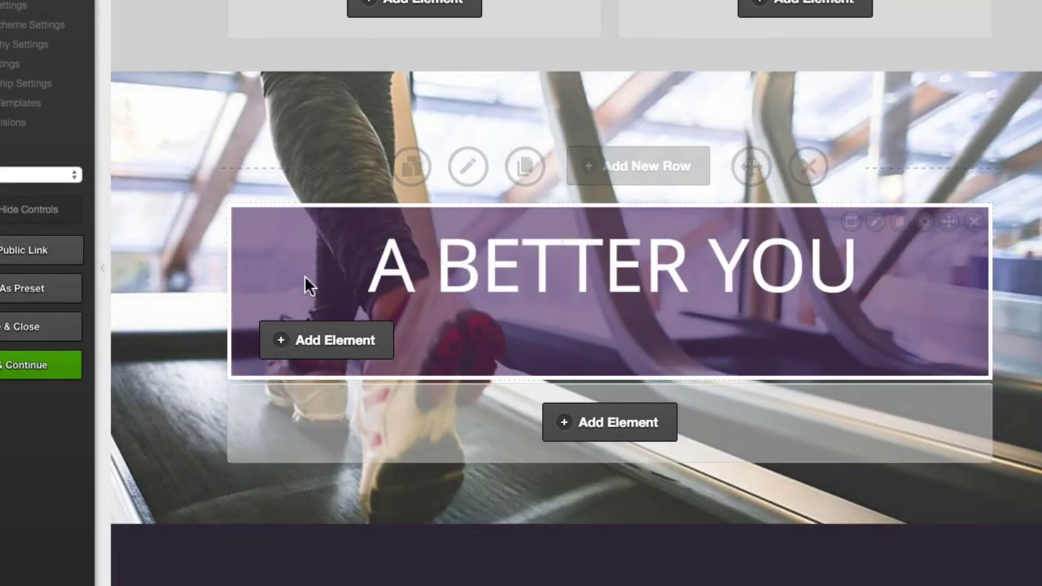
scroll(289, 309, "down", 5)
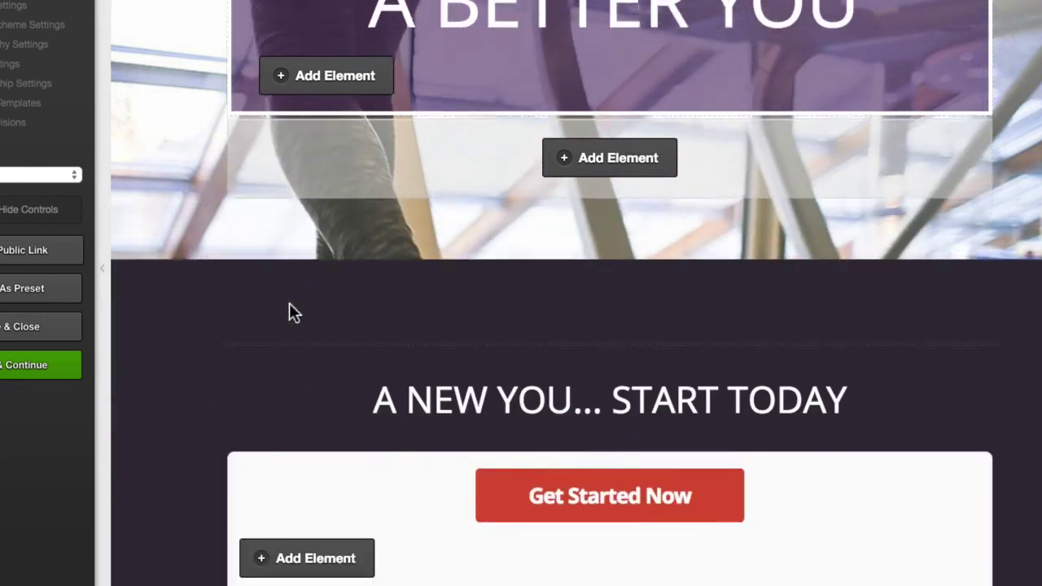
scroll(291, 312, "up", 8)
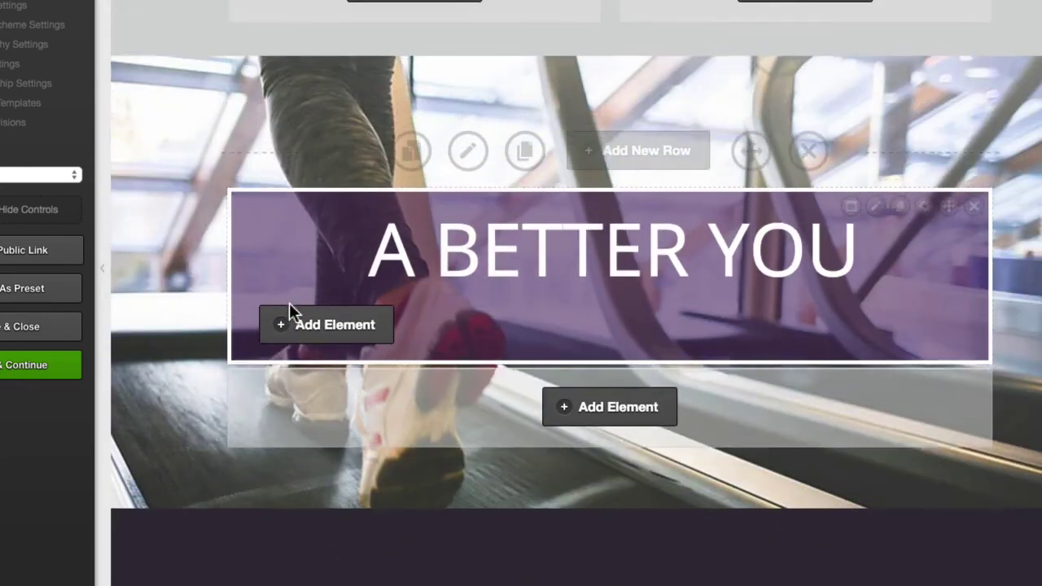
scroll(290, 312, "up", 10)
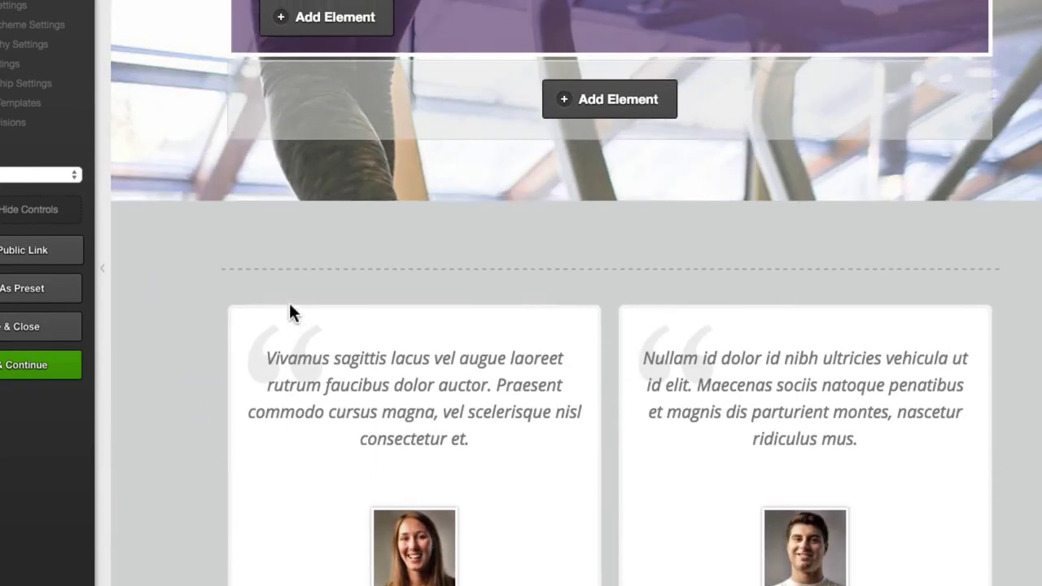
scroll(290, 312, "up", 10)
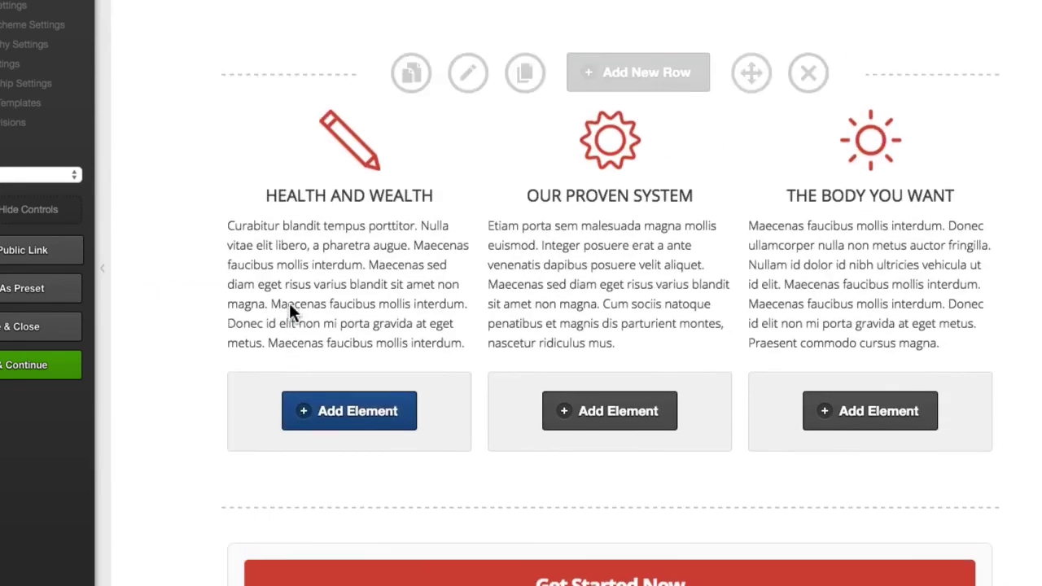
scroll(293, 313, "up", 10)
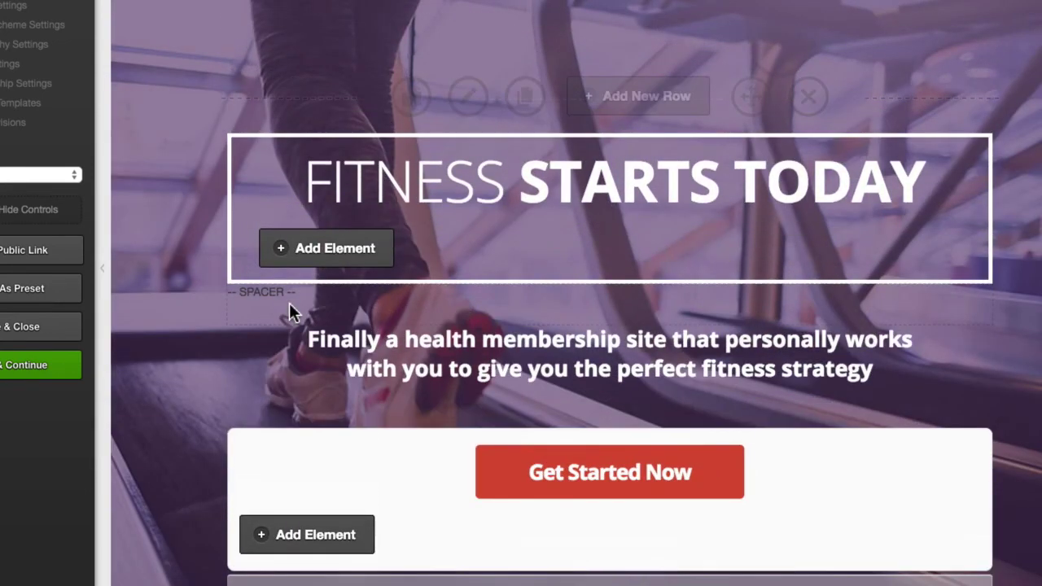